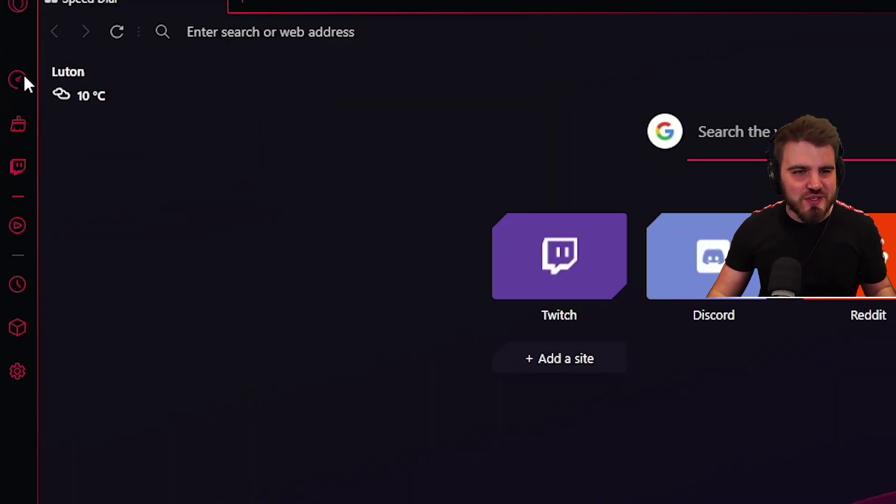
# Switch on the Network Limiter in GX Control and show its bandwidth caps.
pyautogui.click(24, 77)
pyautogui.scroll(-10, 299, 329)
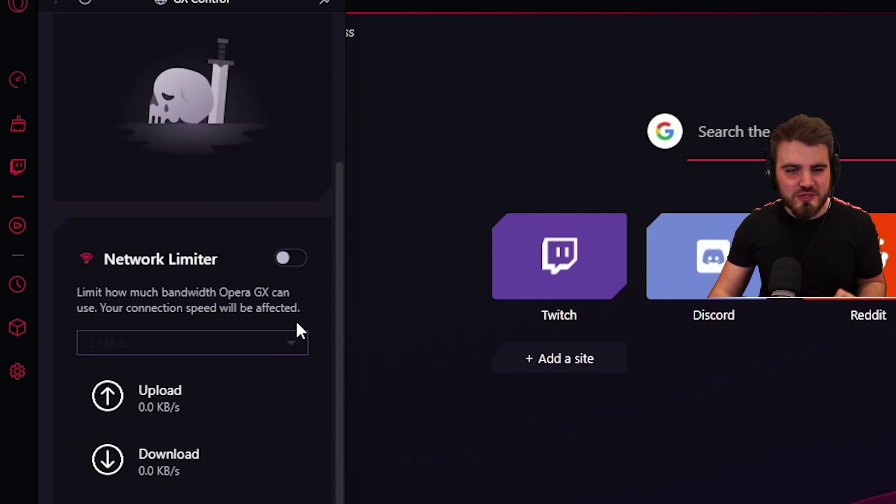
pyautogui.click(293, 264)
pyautogui.click(171, 349)
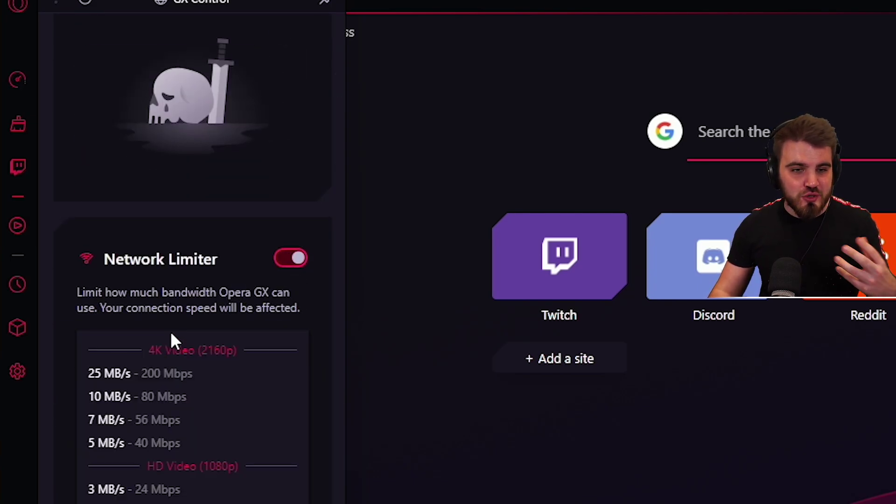
# Adjust the CPU Limiter's processor limit, leaving it at 8%.
pyautogui.scroll(-5, 291, 233)
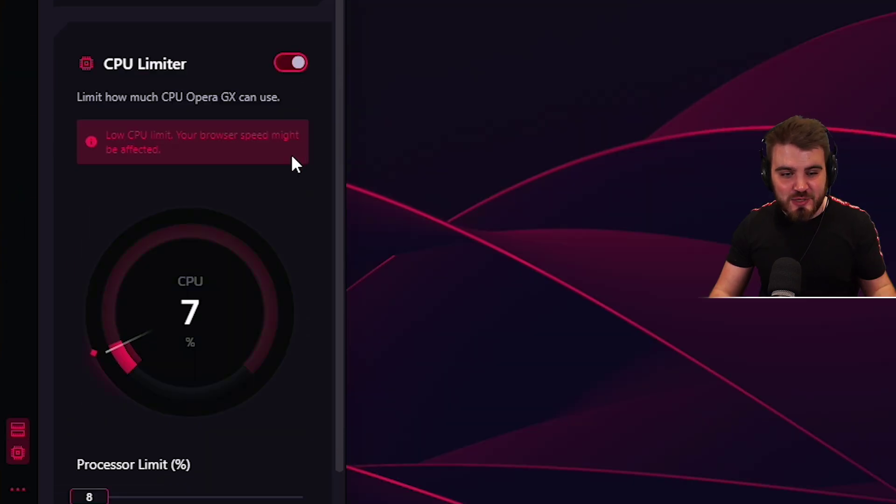
pyautogui.scroll(-2, 116, 430)
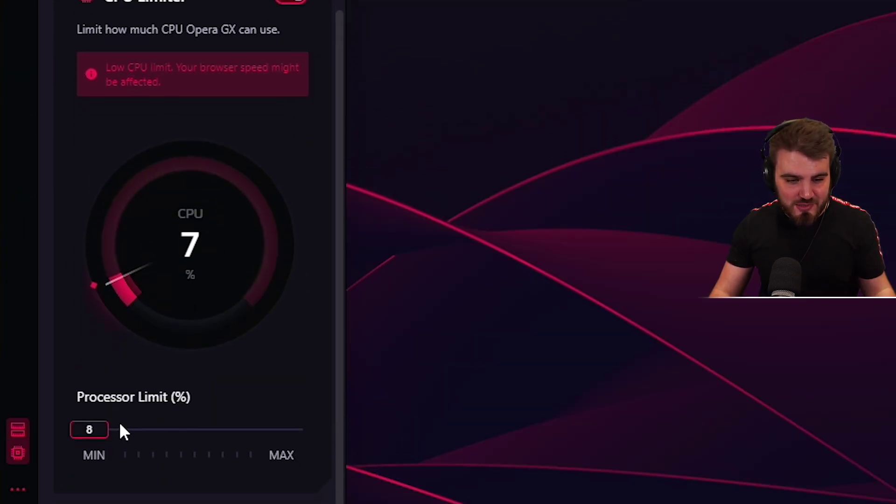
pyautogui.moveTo(116, 429); pyautogui.dragTo(91, 442)
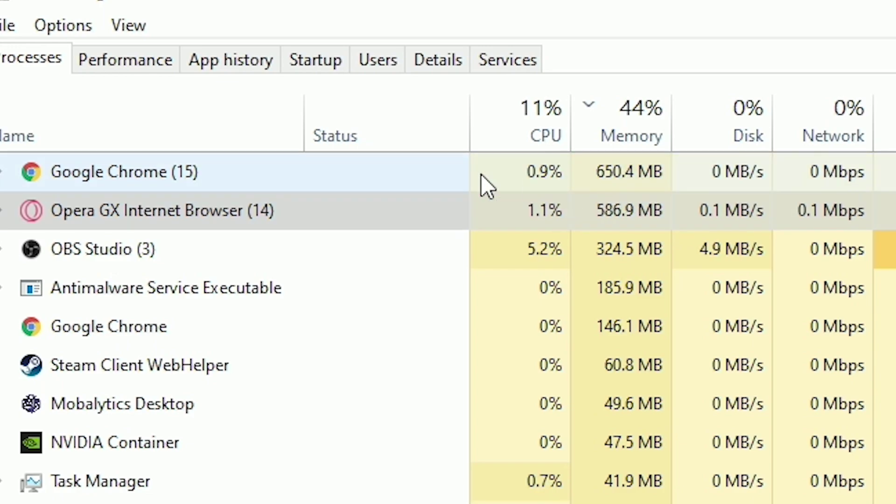
# Select the Opera GX Internet Browser process to compare its memory use with Chrome.
pyautogui.click(174, 218)
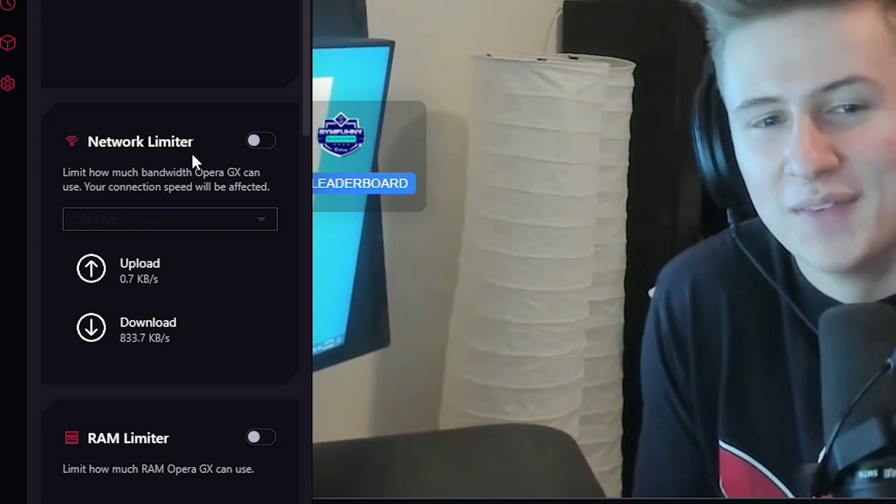
# Enable the Network Limiter and cap bandwidth at 768 KB/s - 6 Mbps.
pyautogui.click(256, 143)
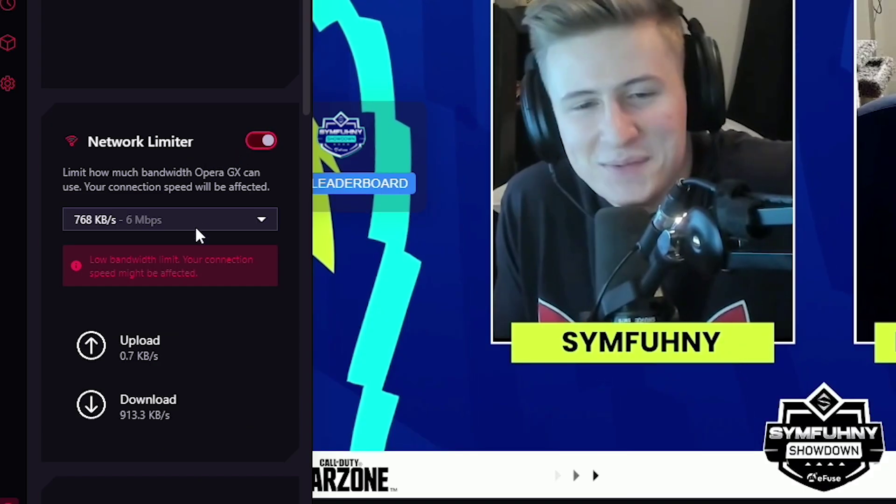
pyautogui.click(194, 220)
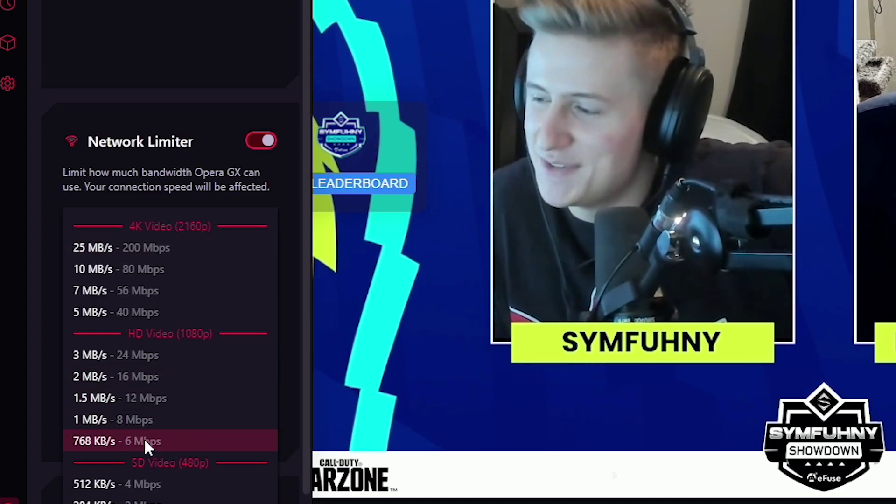
pyautogui.click(144, 441)
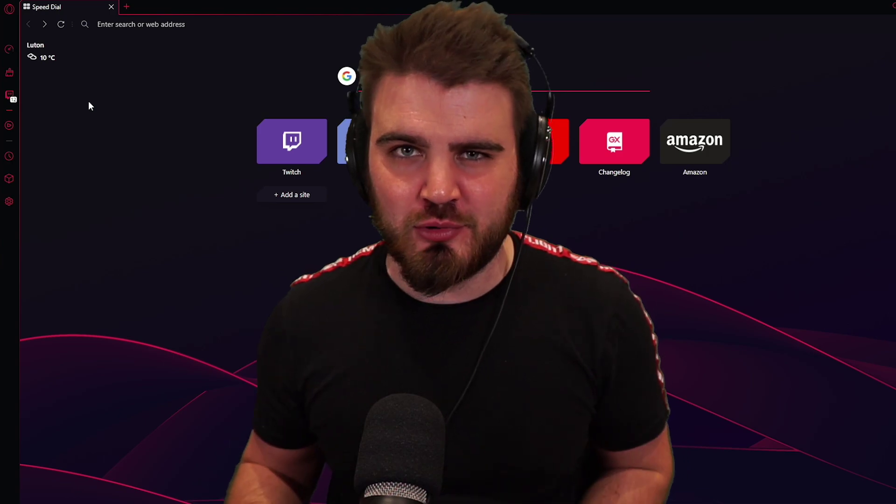
# Try the Twitch panel by opening a followed channel, then close that tab.
pyautogui.click(10, 99)
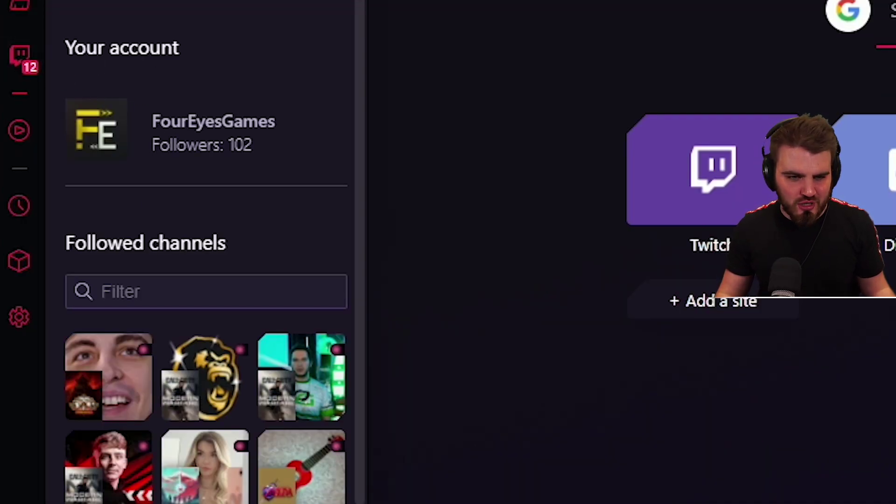
pyautogui.click(111, 377)
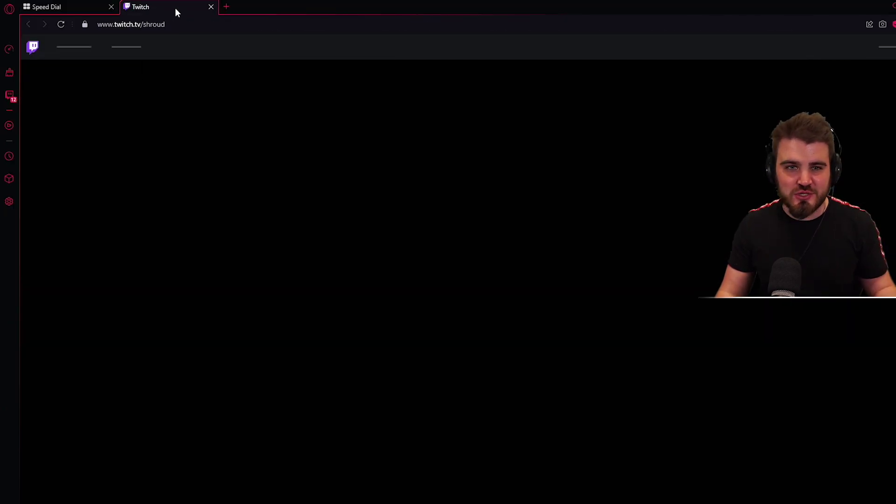
pyautogui.click(211, 6)
# Try the Spotify and YouTube panels, start a live stream, then open Messenger.
pyautogui.click(9, 126)
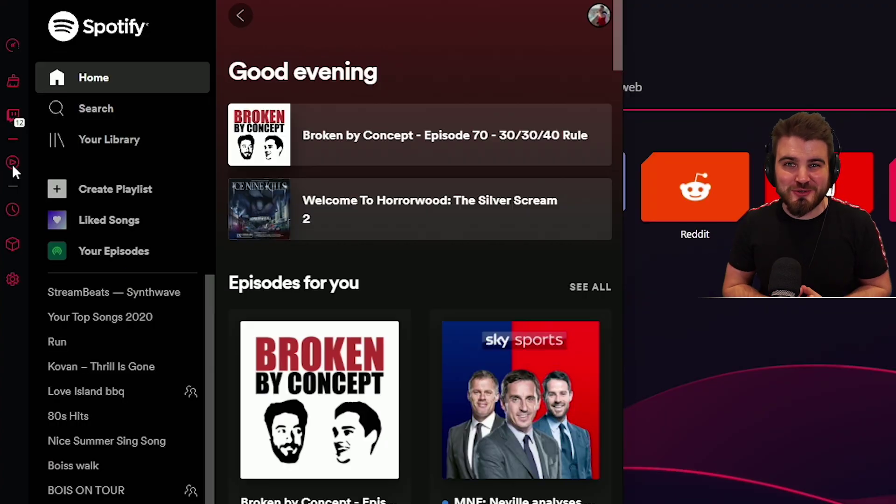
pyautogui.click(12, 162)
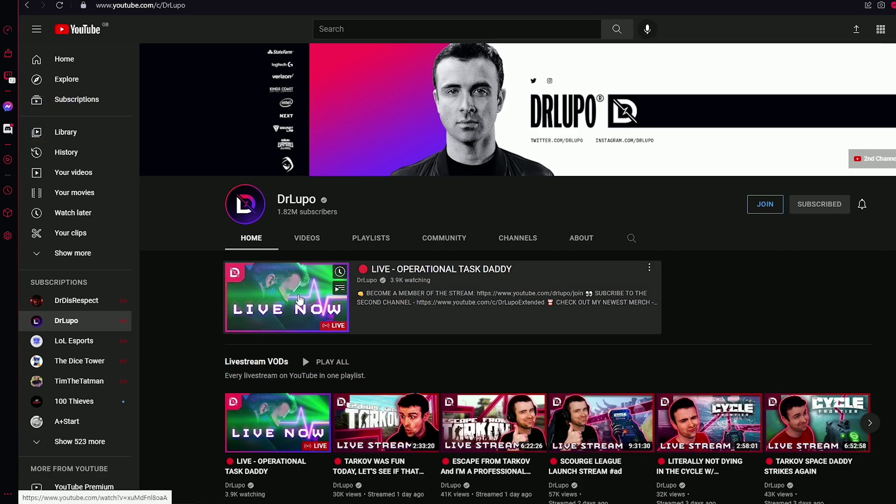
pyautogui.click(300, 299)
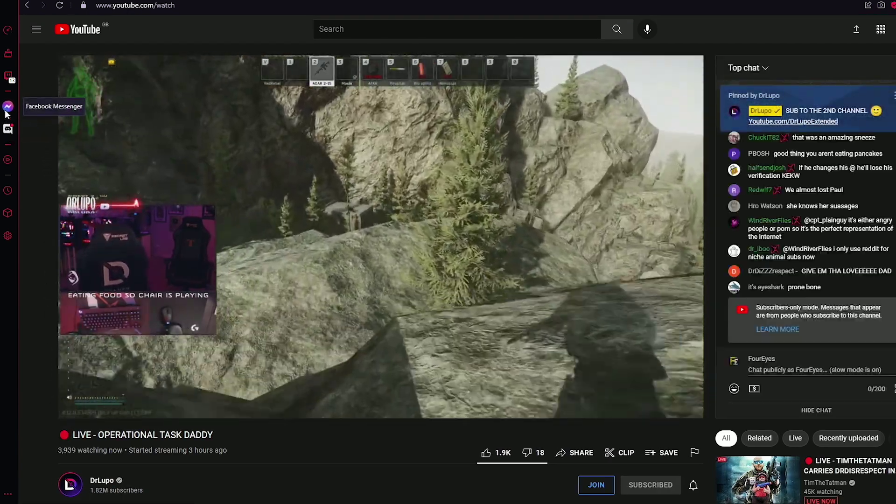
pyautogui.click(6, 109)
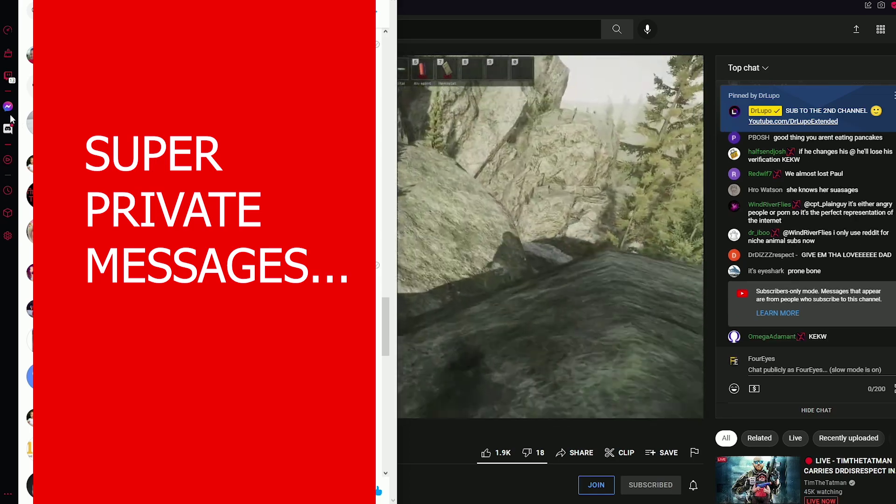
# Open the built-in Discord panel in the Opera GX sidebar.
pyautogui.click(9, 133)
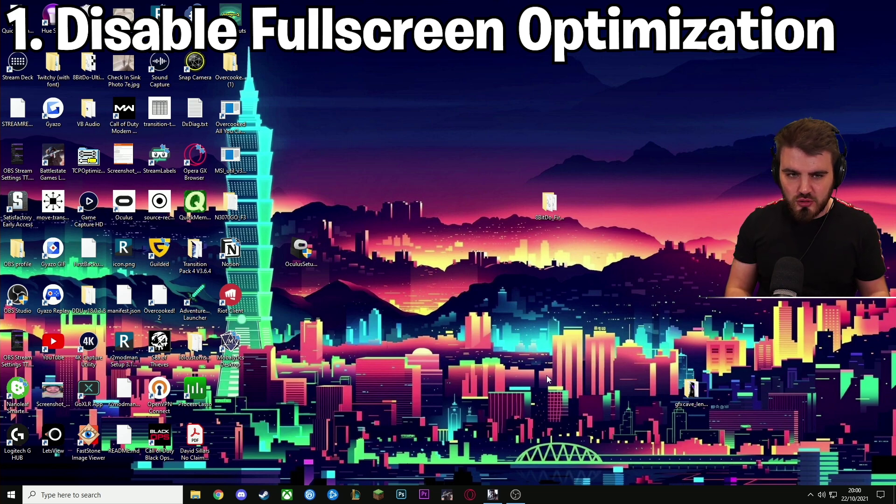
# Open bf4.exe's file location from Task Manager's Details list.
pyautogui.hotkey('ctrl', 'alt', 'Delete')
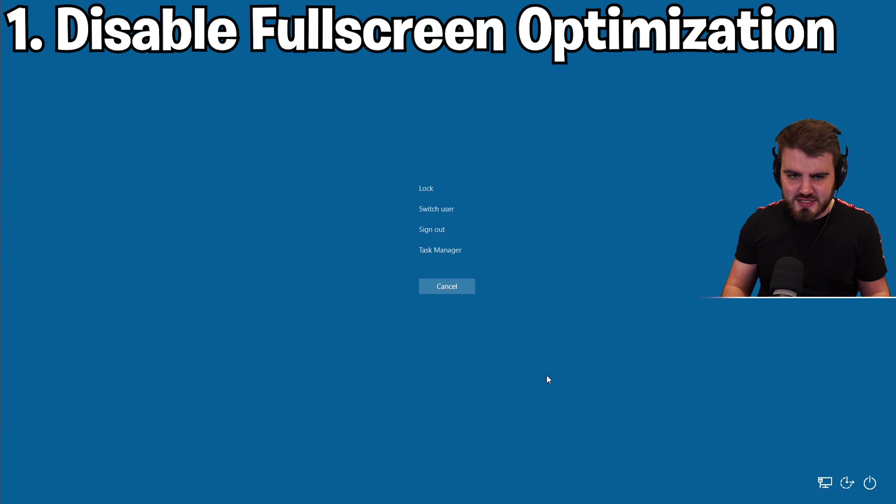
pyautogui.click(442, 251)
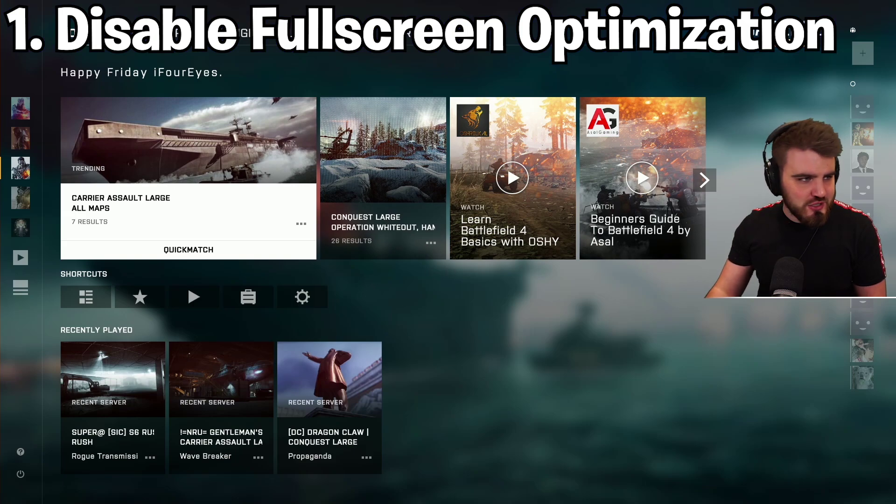
pyautogui.moveTo(199, 109); pyautogui.dragTo(340, 3)
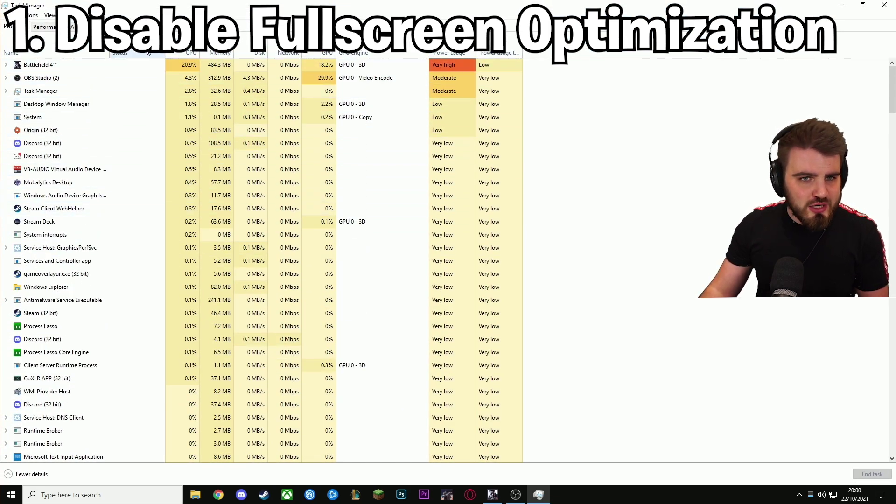
pyautogui.click(166, 27)
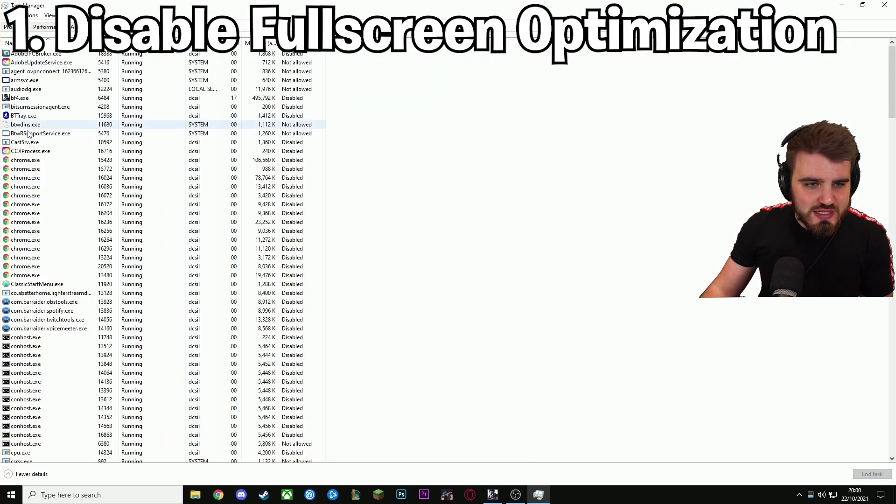
pyautogui.click(30, 99)
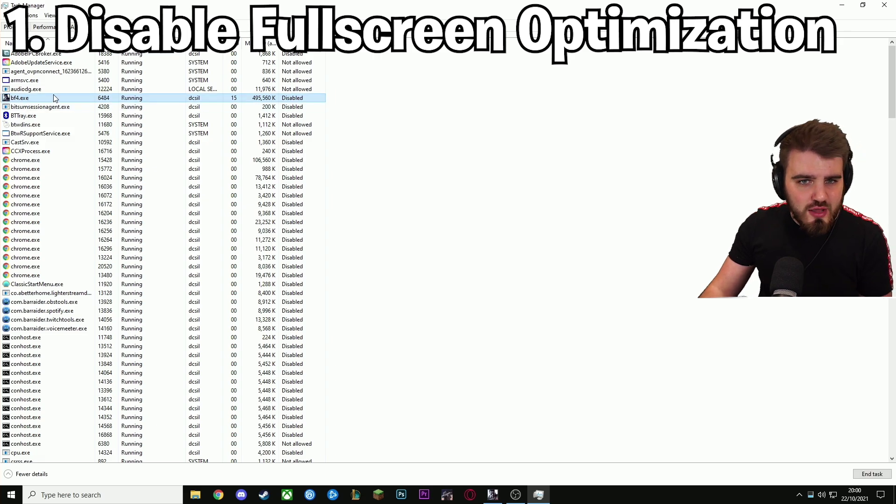
pyautogui.rightClick(27, 100)
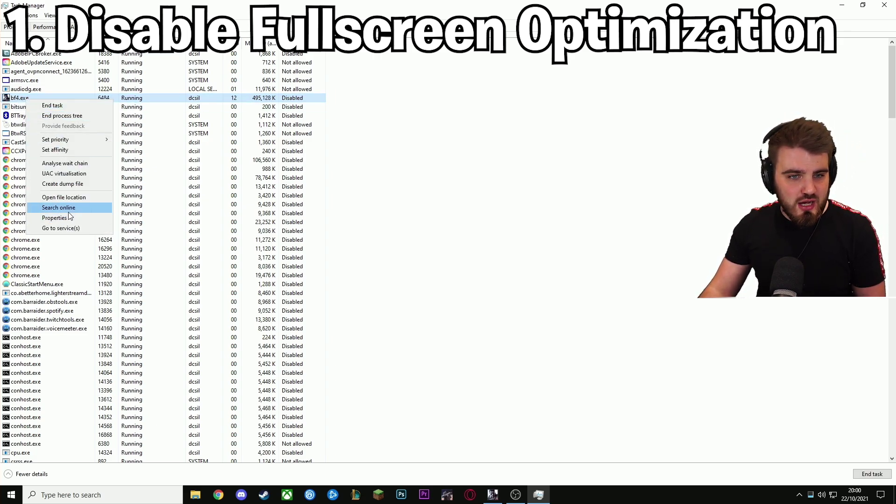
pyautogui.click(69, 197)
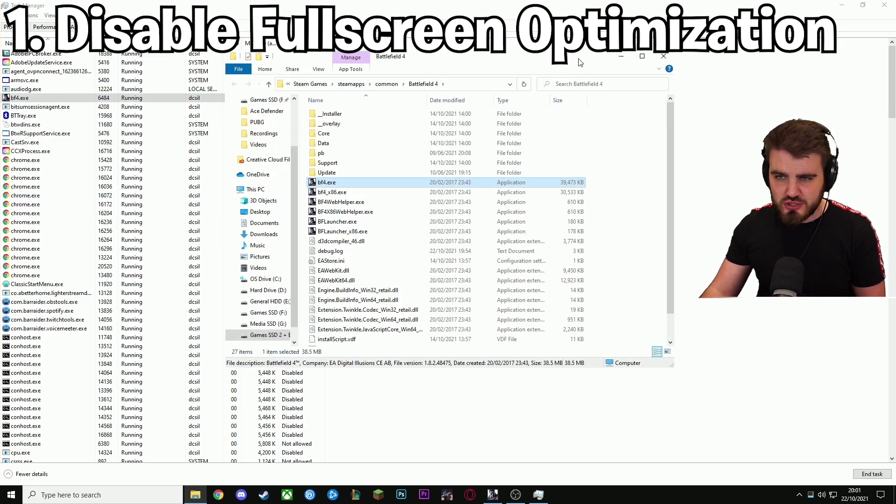
# Open the Properties dialog for bf4.exe.
pyautogui.rightClick(370, 186)
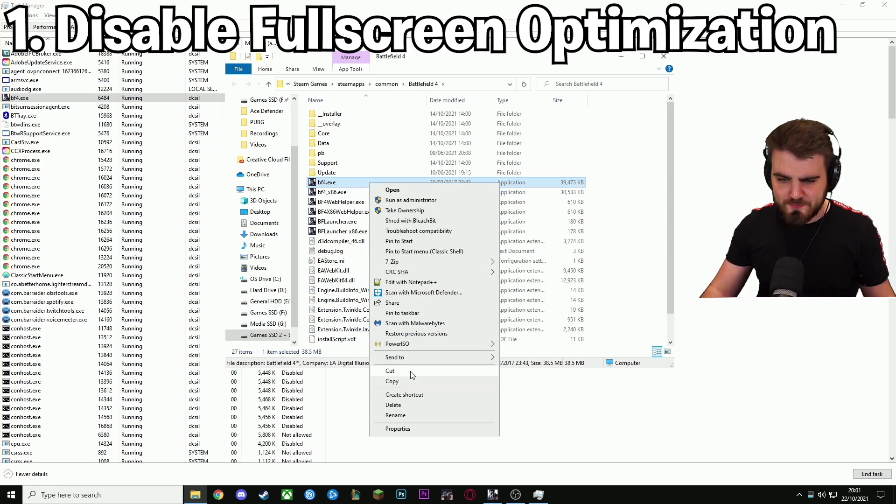
pyautogui.click(400, 428)
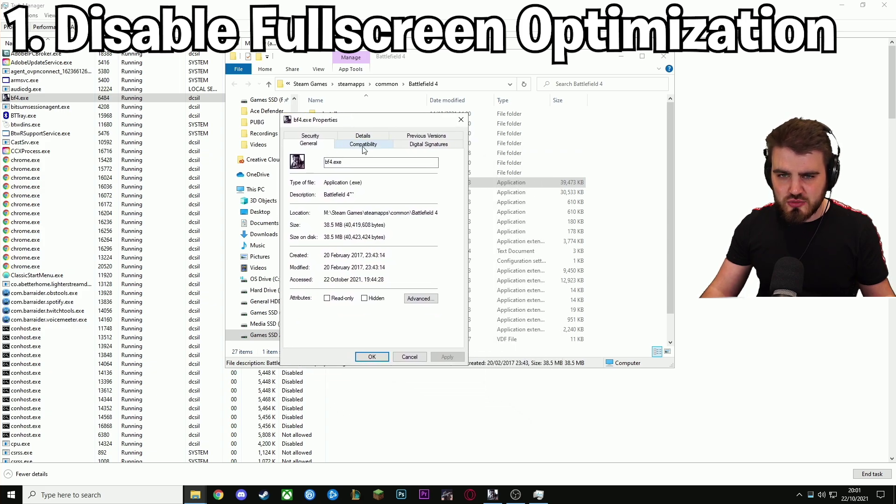
# Tick 'Disable full-screen optimisations' on bf4.exe's Compatibility tab.
pyautogui.click(365, 149)
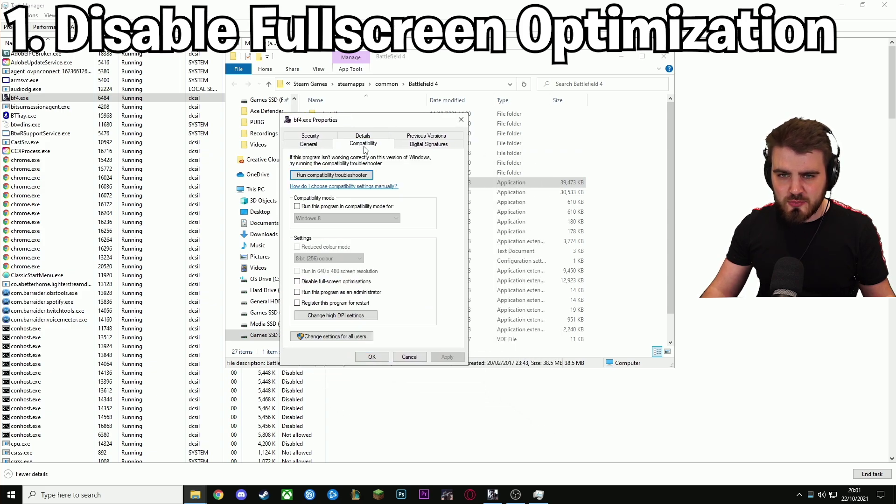
pyautogui.click(297, 282)
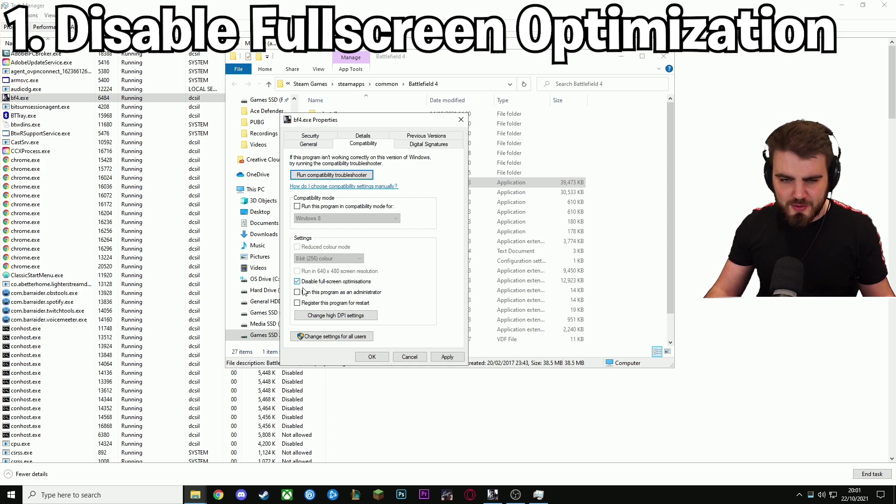
# Tick 'Override high DPI scaling behaviour' for bf4.exe, performed by Application.
pyautogui.click(325, 317)
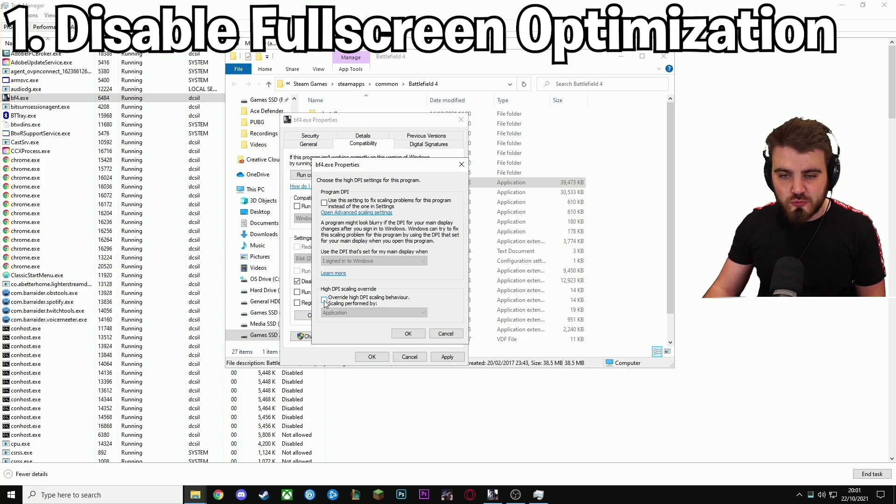
pyautogui.click(324, 300)
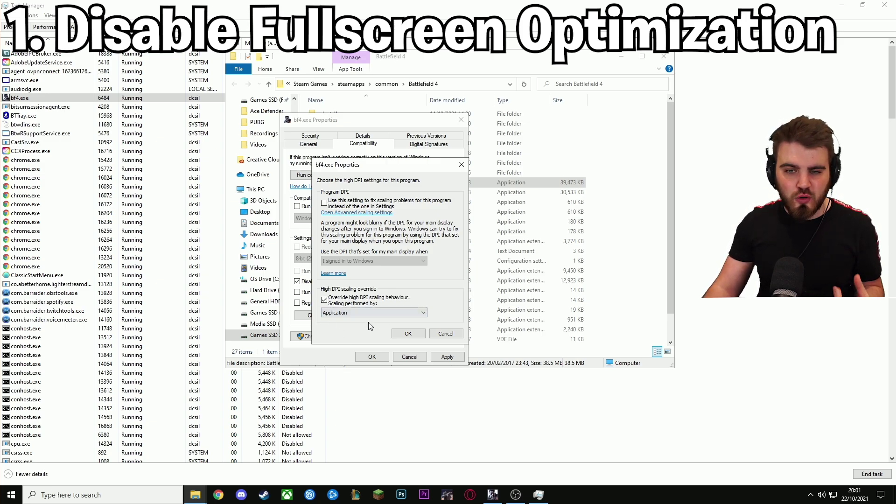
pyautogui.moveTo(372, 169); pyautogui.dragTo(433, 91)
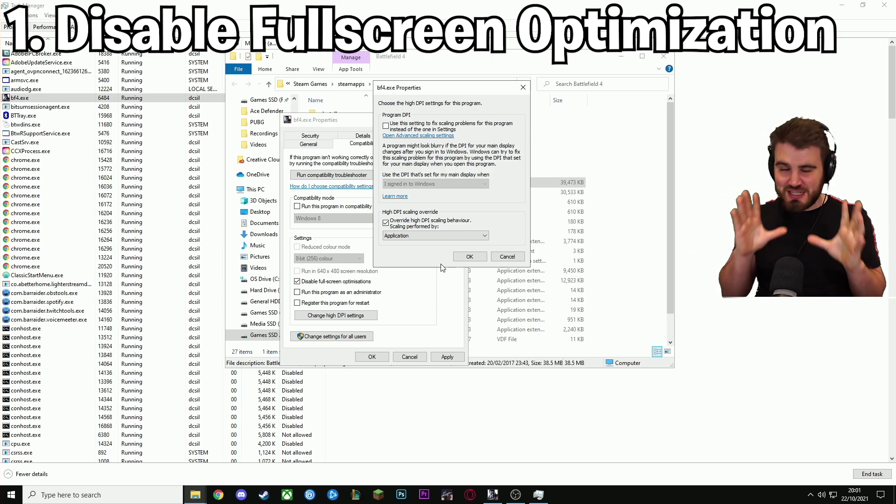
# Confirm the DPI override, apply the bf4.exe compatibility changes and close Properties.
pyautogui.click(470, 256)
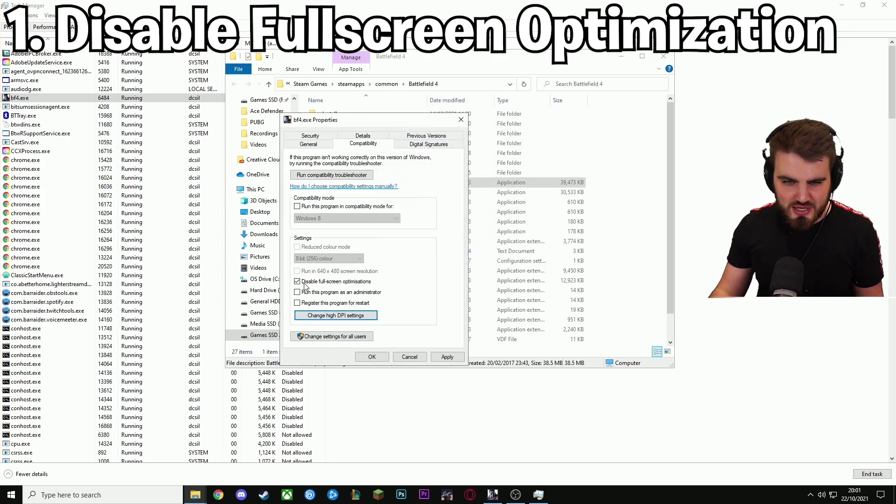
pyautogui.hotkey('alt', 'a')
pyautogui.click(379, 358)
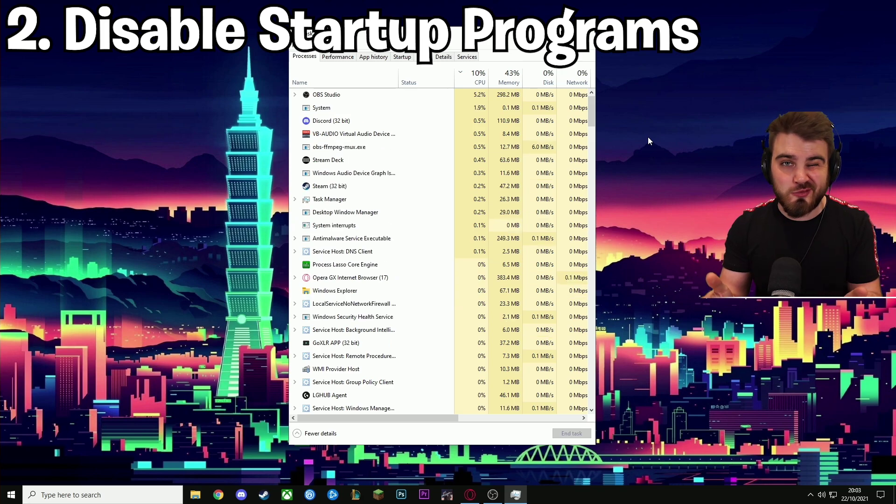
pyautogui.click(400, 59)
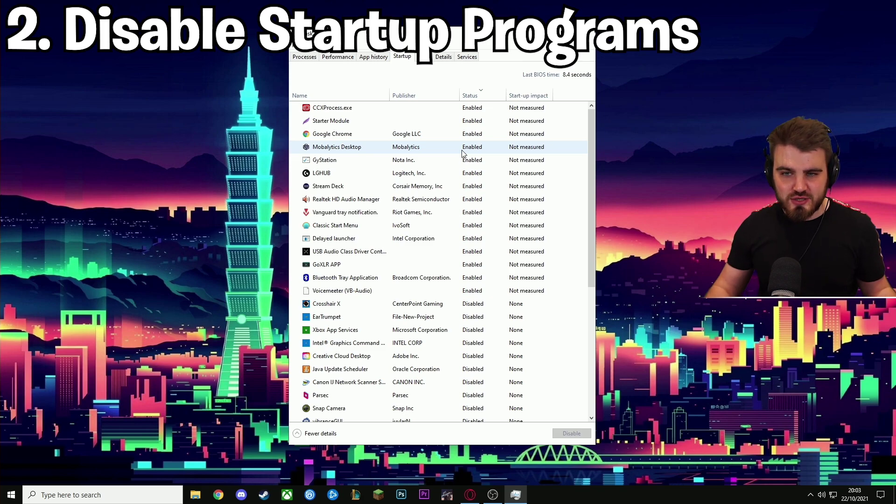
pyautogui.moveTo(589, 132)
pyautogui.mouseDown()
pyautogui.moveTo(596, 163)
pyautogui.moveTo(599, 124)
pyautogui.mouseUp()
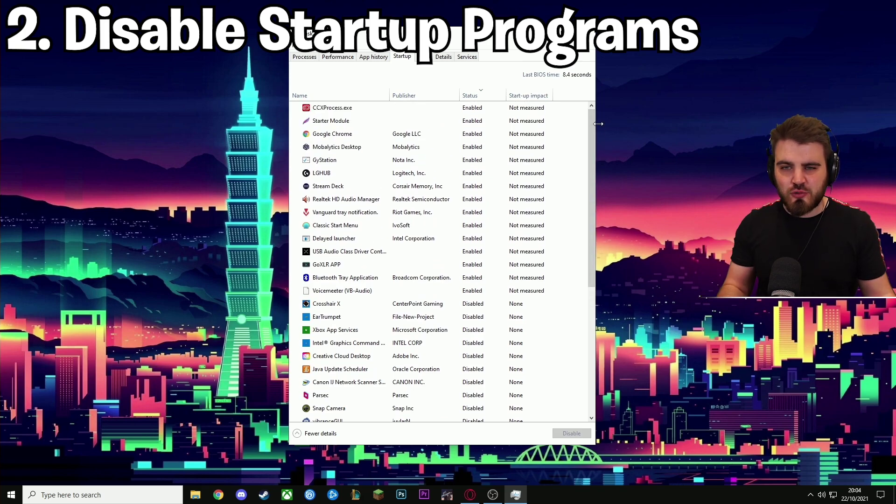
pyautogui.moveTo(591, 124); pyautogui.dragTo(592, 266)
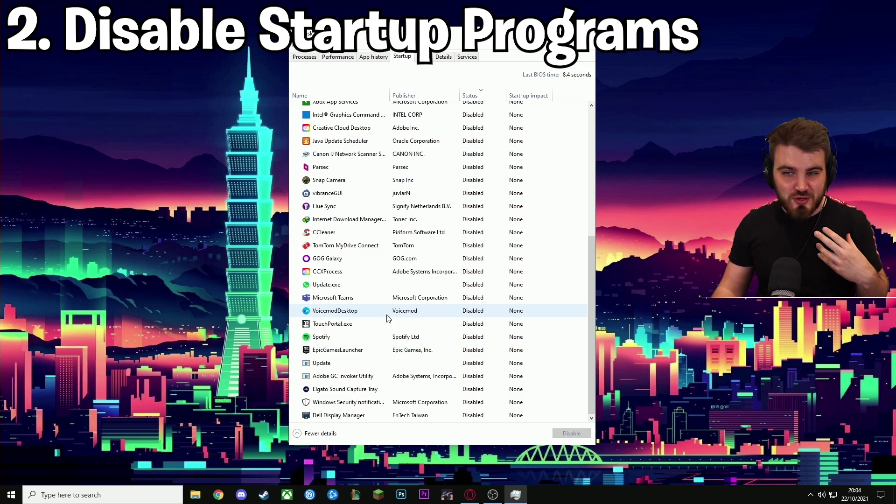
pyautogui.moveTo(591, 308); pyautogui.dragTo(589, 177)
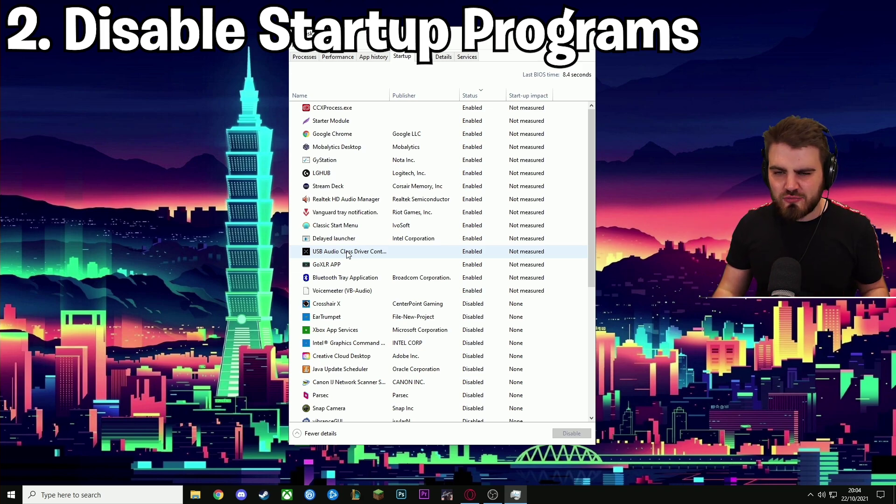
pyautogui.moveTo(592, 253); pyautogui.dragTo(593, 193)
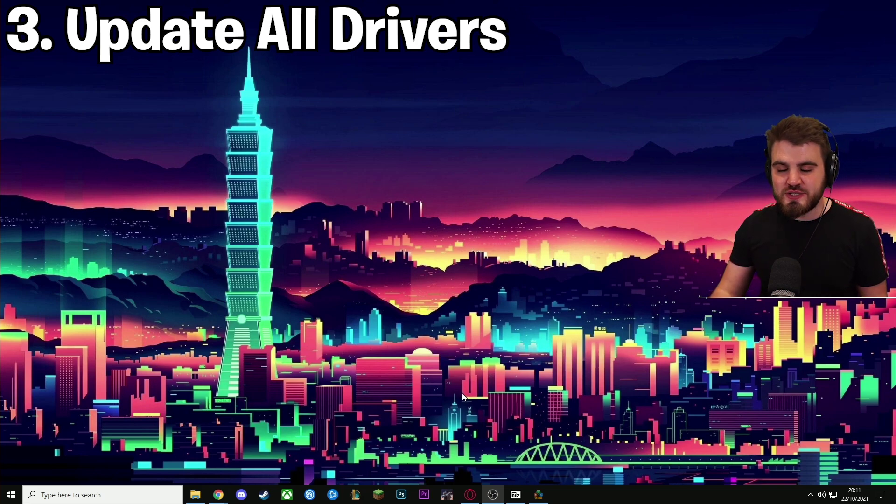
# Restore Opera GX to the MajorGeeks page for Snappy Driver Installer Origin 1.11.3.738.
pyautogui.click(470, 494)
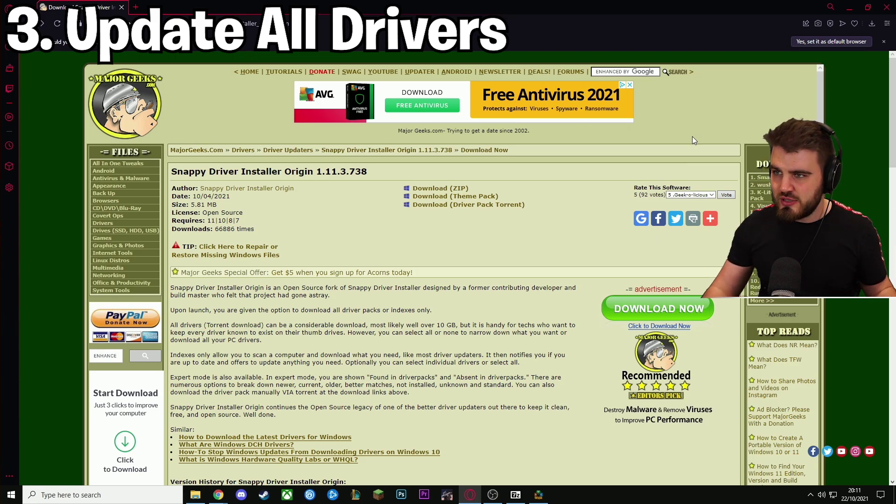
# Minimise the Opera GX window to uncover the desktop.
pyautogui.click(847, 7)
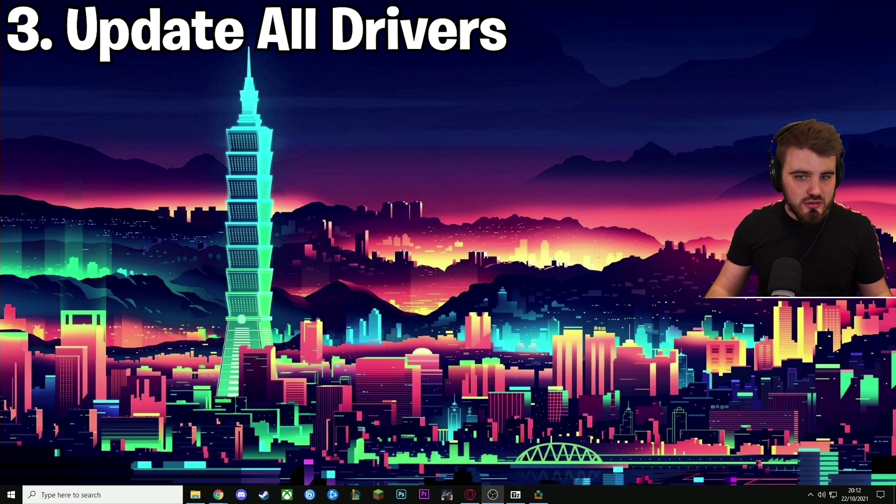
# Show the desktop icons and open the SDIO_1.11.3.738 folder.
pyautogui.rightClick(424, 276)
pyautogui.moveTo(518, 293)
pyautogui.click(553, 342)
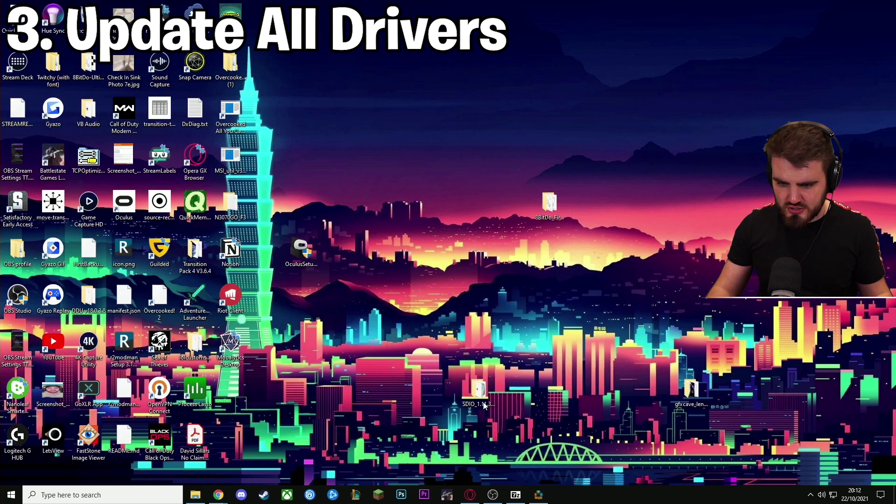
pyautogui.doubleClick(481, 394)
# Hide the desktop icons again, launch SDIO_x64_R738.exe, and minimise the folder window.
pyautogui.rightClick(712, 356)
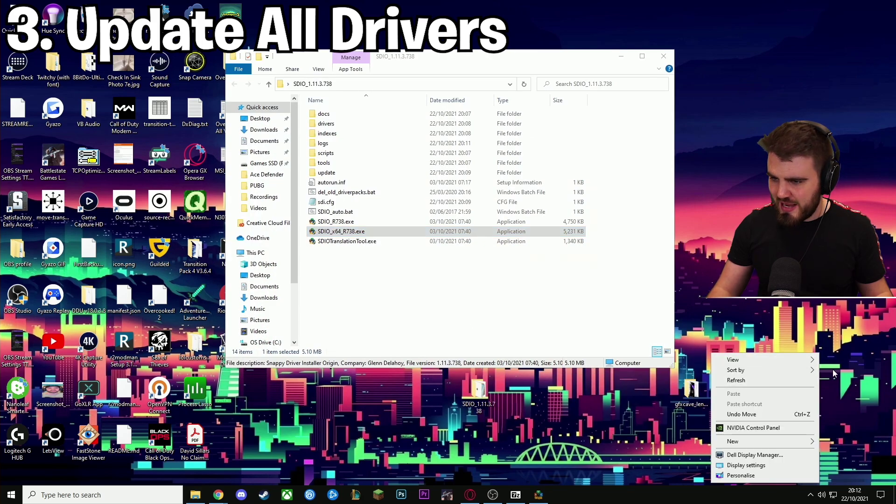
pyautogui.moveTo(747, 360)
pyautogui.click(662, 419)
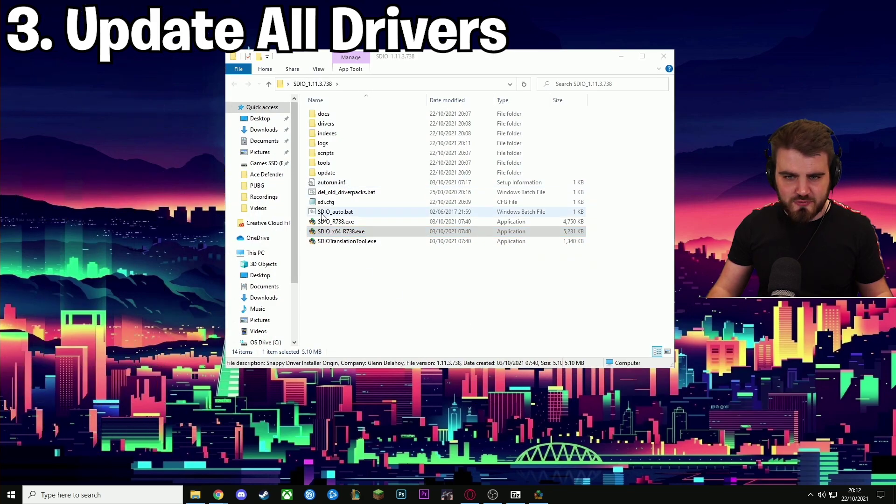
pyautogui.click(325, 231)
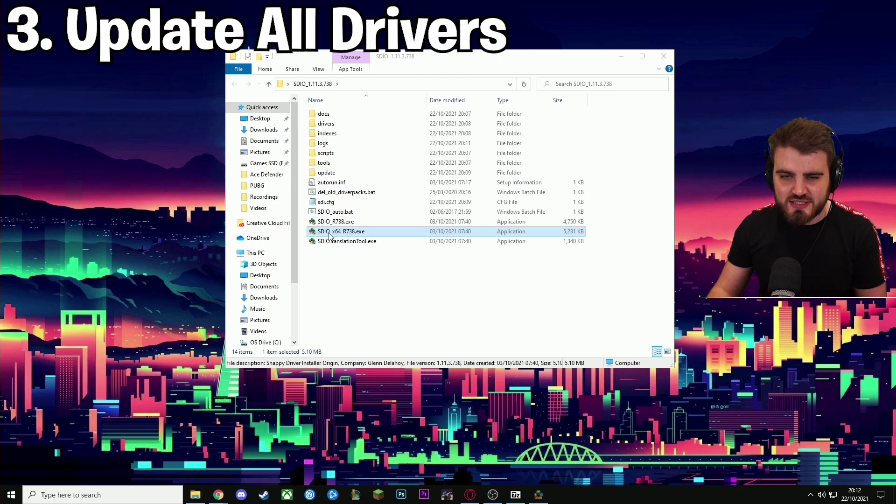
pyautogui.doubleClick(325, 233)
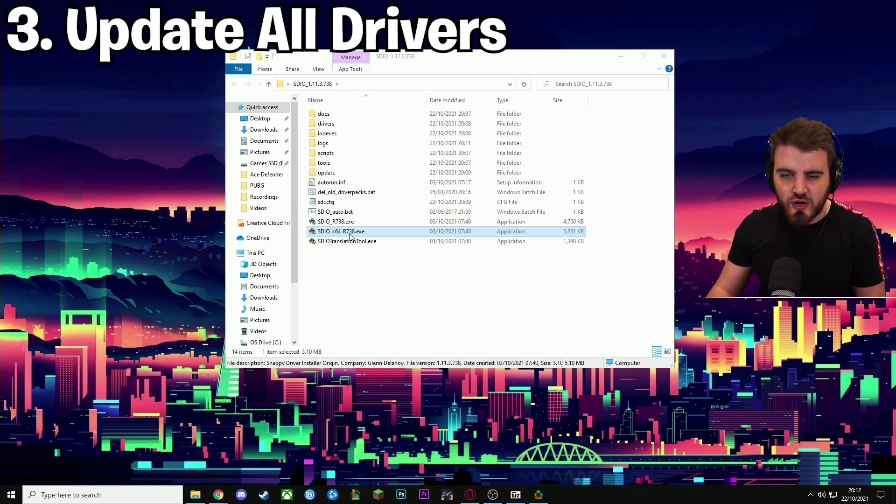
pyautogui.click(625, 58)
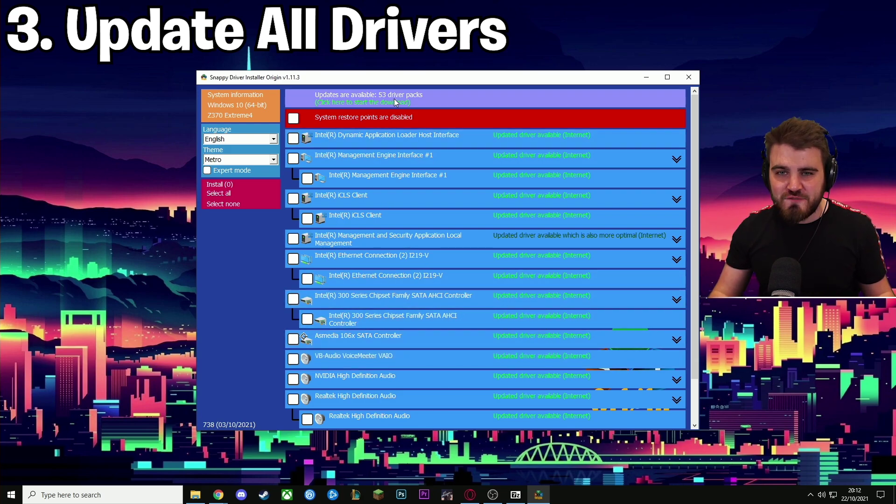
# Tick the Intel Dynamic Application Loader, Management Engine Interface, iCLS Client and Ethernet I219-V updates.
pyautogui.scroll(-1, 411, 182)
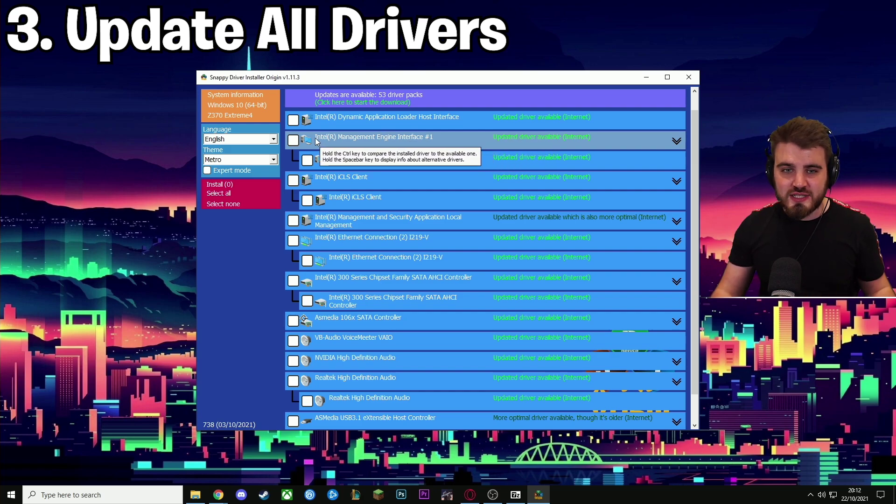
pyautogui.click(294, 120)
pyautogui.click(307, 160)
pyautogui.click(303, 180)
pyautogui.click(293, 240)
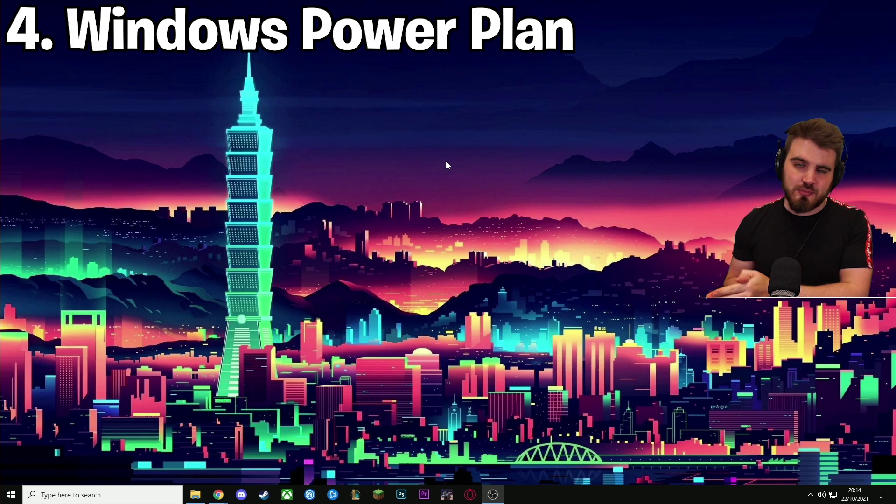
# Search 'power' to open Power Options on High performance, then expand the additional plans.
pyautogui.click(97, 493)
pyautogui.write('power')
pyautogui.click(85, 379)
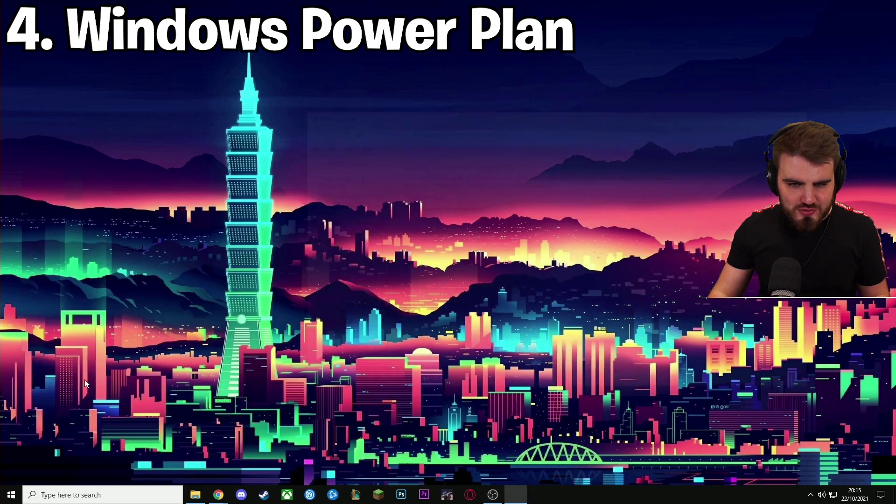
pyautogui.moveTo(569, 115); pyautogui.dragTo(484, 95)
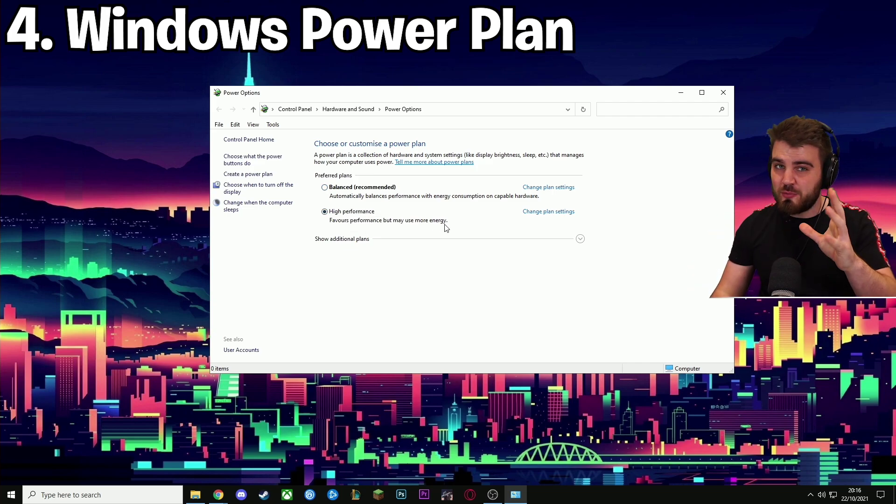
pyautogui.click(580, 238)
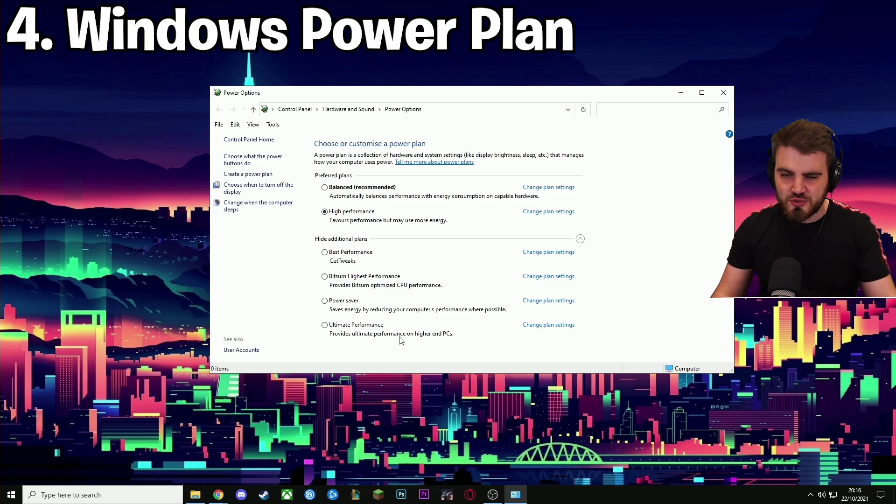
# Open the High performance plan's advanced power settings, also viewing the Ultimate Performance plan.
pyautogui.click(564, 213)
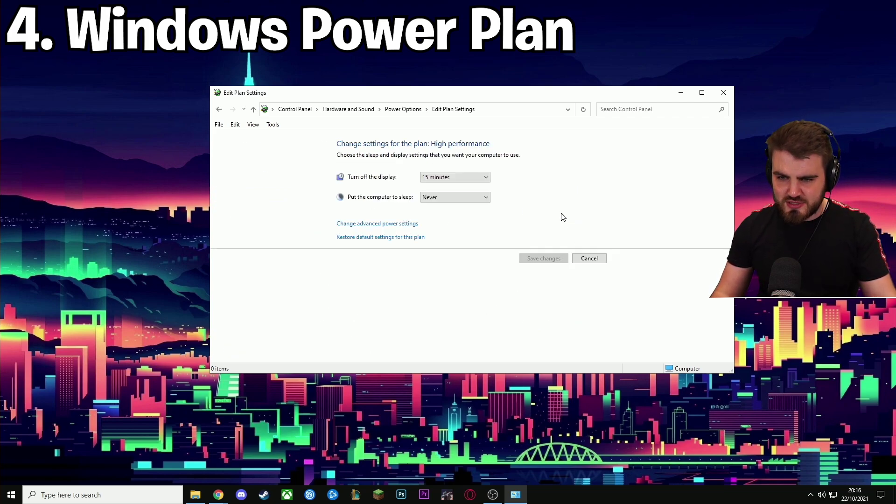
pyautogui.click(381, 225)
pyautogui.moveTo(318, 93); pyautogui.dragTo(392, 93)
pyautogui.click(292, 109)
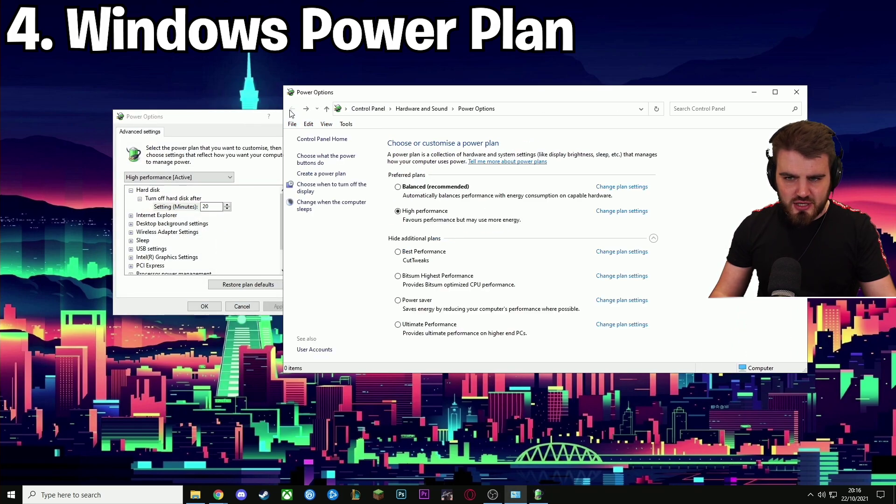
pyautogui.click(621, 326)
pyautogui.click(445, 225)
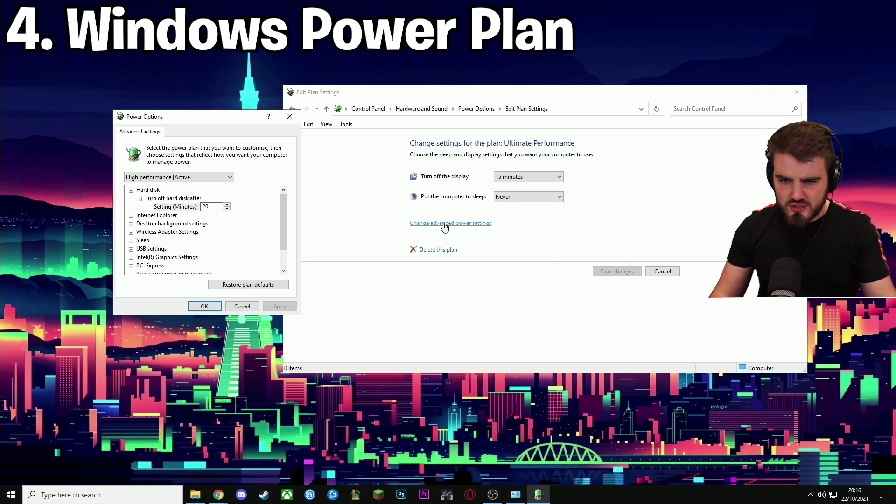
pyautogui.moveTo(191, 116); pyautogui.dragTo(239, 126)
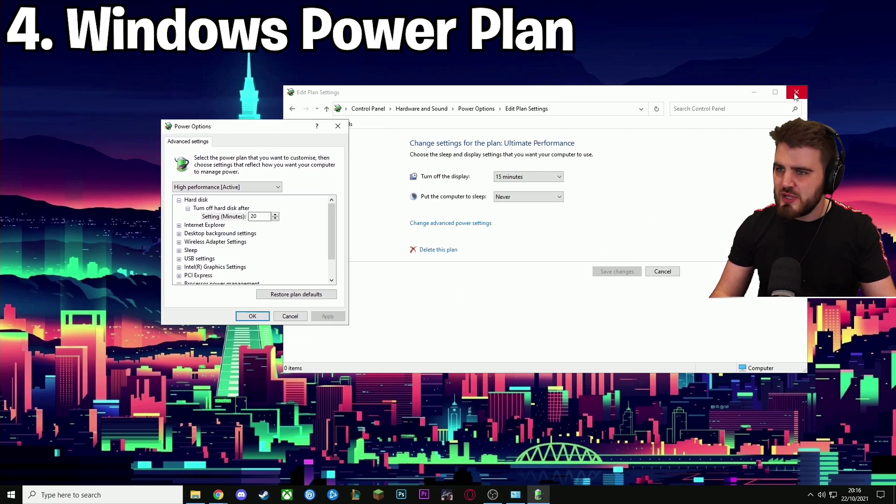
# Browse the plan list and expand and collapse settings categories, keeping High performance selected.
pyautogui.click(220, 187)
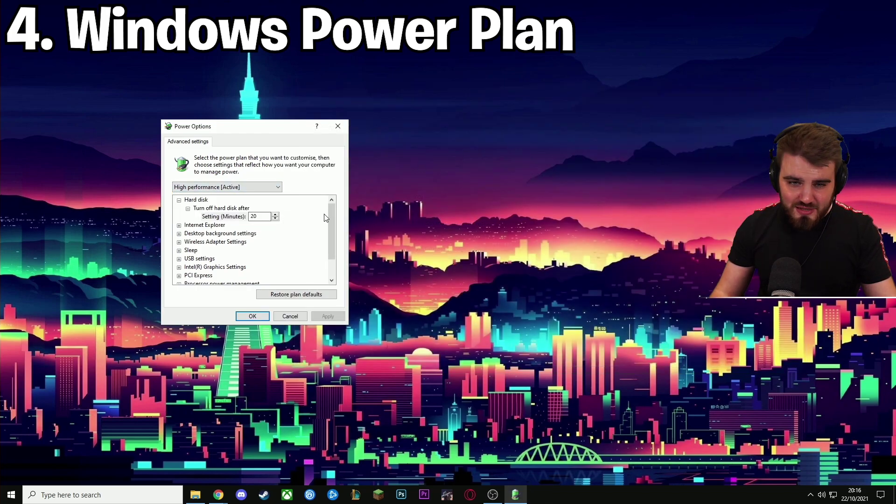
pyautogui.moveTo(250, 130); pyautogui.dragTo(488, 124)
pyautogui.click(416, 220)
pyautogui.click(416, 236)
pyautogui.click(416, 252)
pyautogui.click(416, 236)
pyautogui.click(416, 219)
pyautogui.click(416, 236)
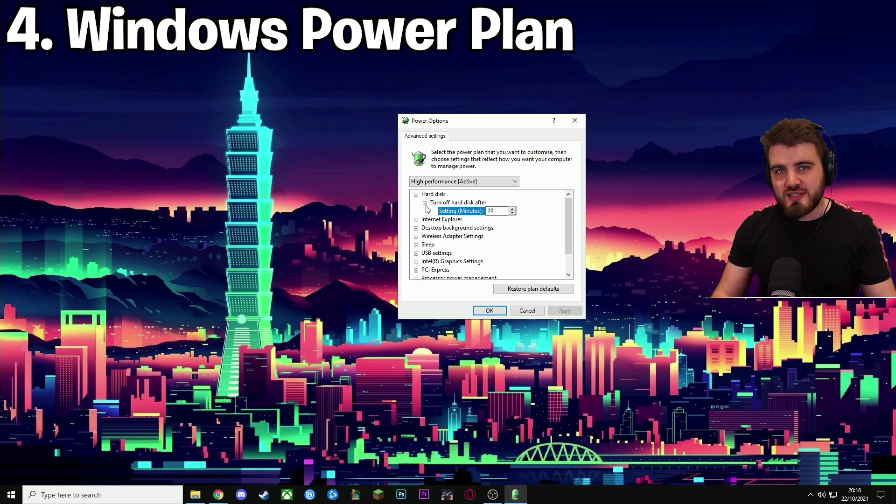
pyautogui.click(416, 194)
pyautogui.moveTo(460, 123); pyautogui.dragTo(416, 117)
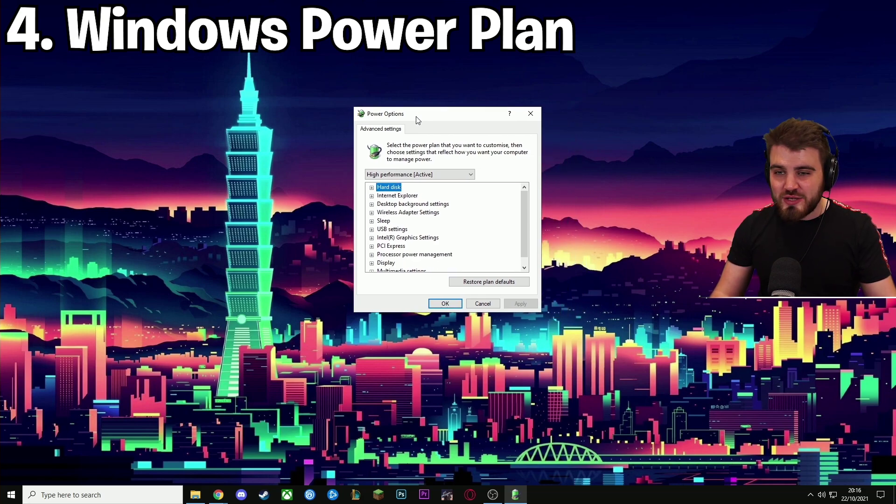
pyautogui.click(423, 174)
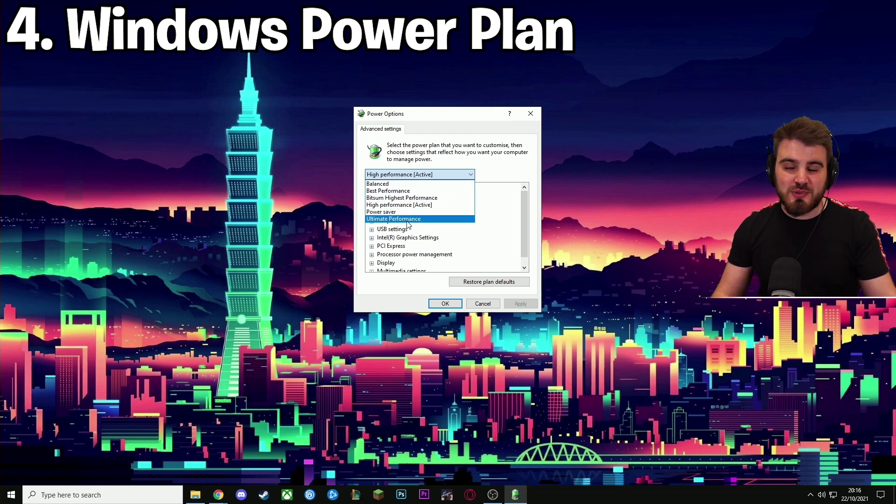
pyautogui.click(514, 178)
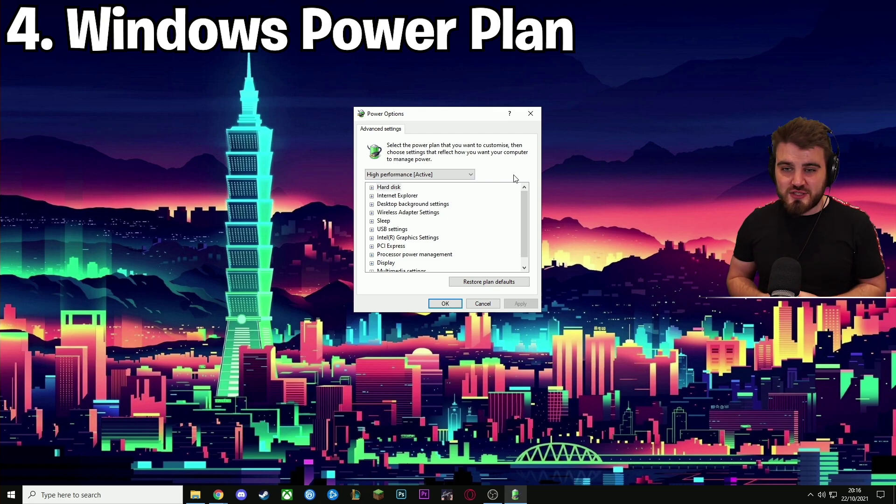
# Open the power plan dropdown once more before closing the power settings.
pyautogui.click(434, 175)
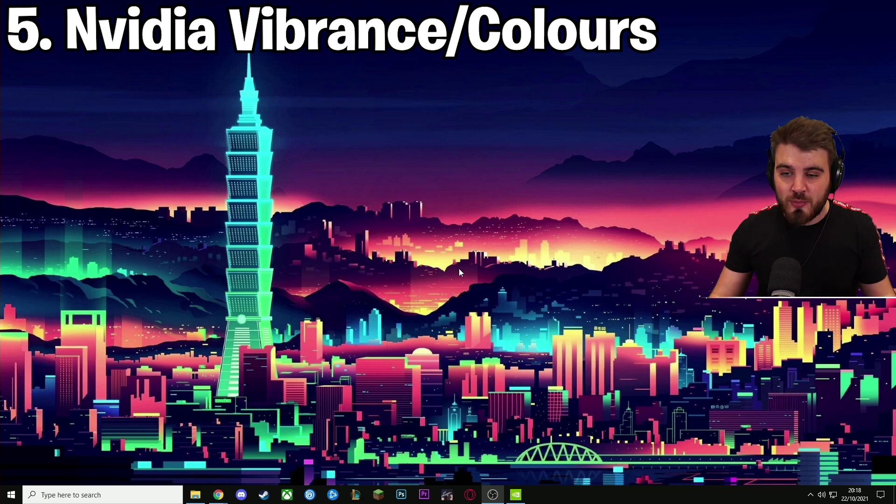
# Launch NVIDIA Control Panel from its taskbar icon.
pyautogui.rightClick(410, 272)
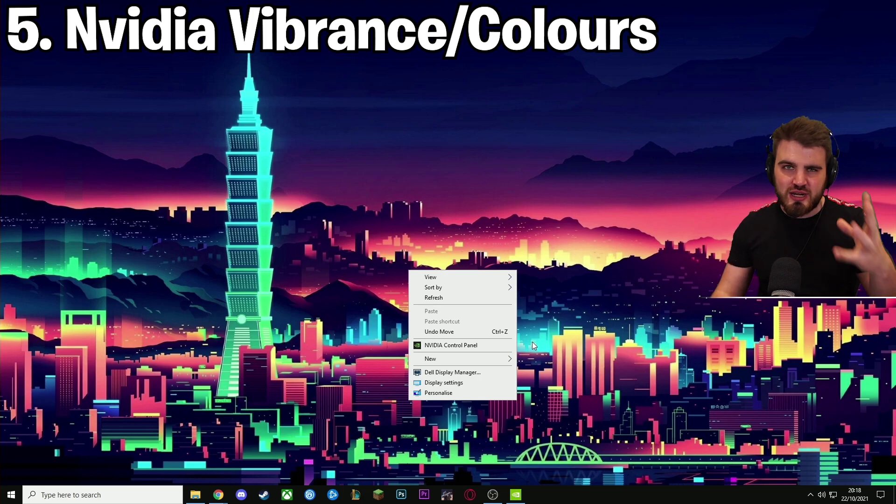
pyautogui.click(560, 309)
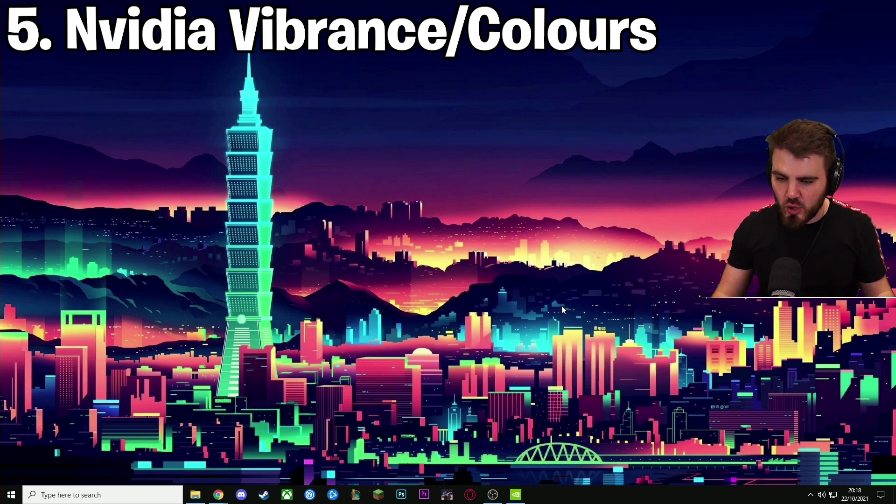
pyautogui.click(521, 501)
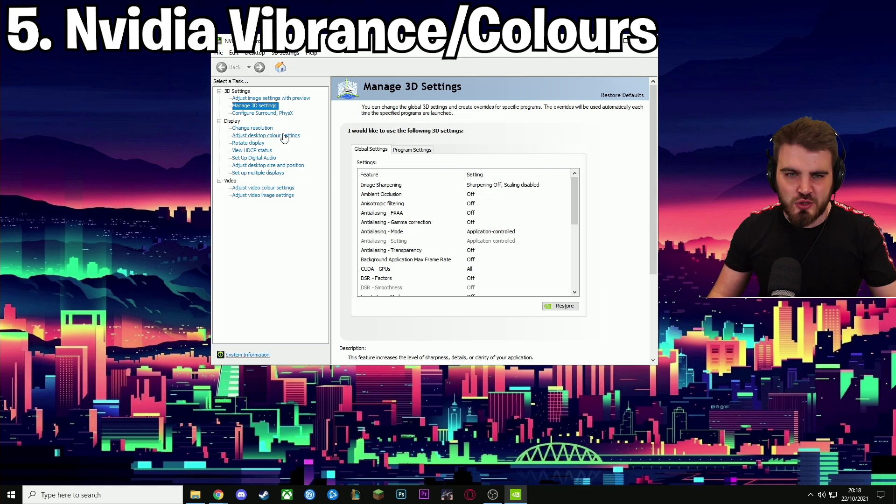
# In Adjust desktop colour settings, raise Digital vibrance above 50% and apply it.
pyautogui.click(256, 138)
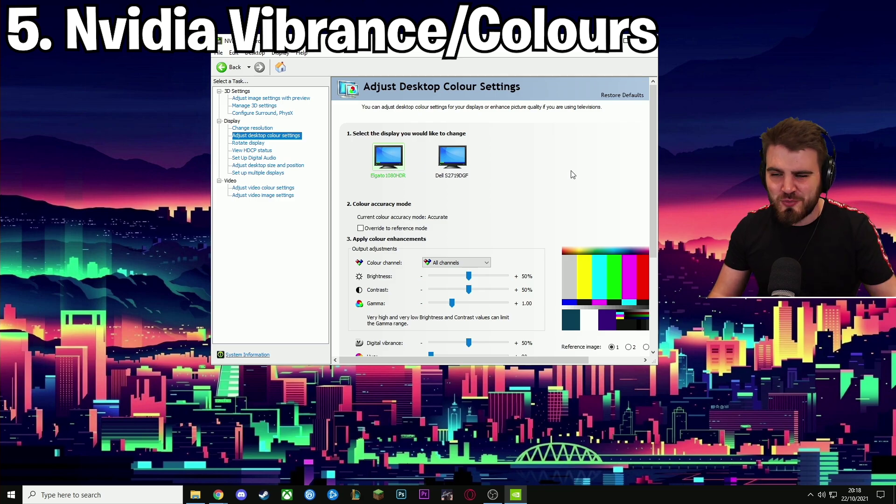
pyautogui.moveTo(654, 175); pyautogui.dragTo(657, 224)
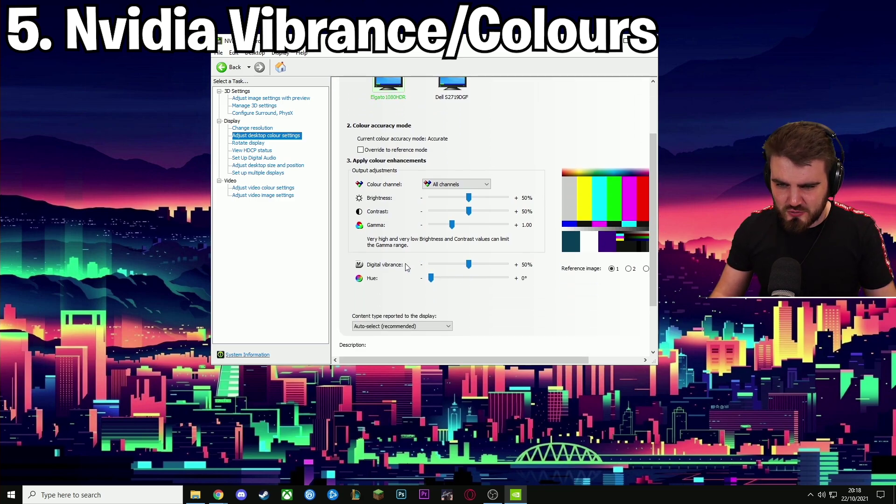
pyautogui.moveTo(404, 267)
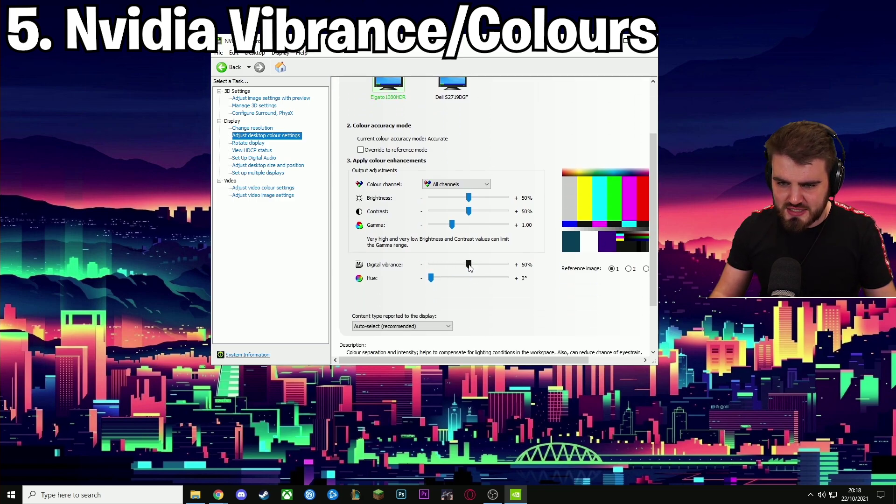
pyautogui.moveTo(468, 265)
pyautogui.mouseDown()
pyautogui.moveTo(497, 264)
pyautogui.moveTo(493, 256)
pyautogui.moveTo(442, 255)
pyautogui.moveTo(504, 262)
pyautogui.moveTo(477, 267)
pyautogui.mouseUp()
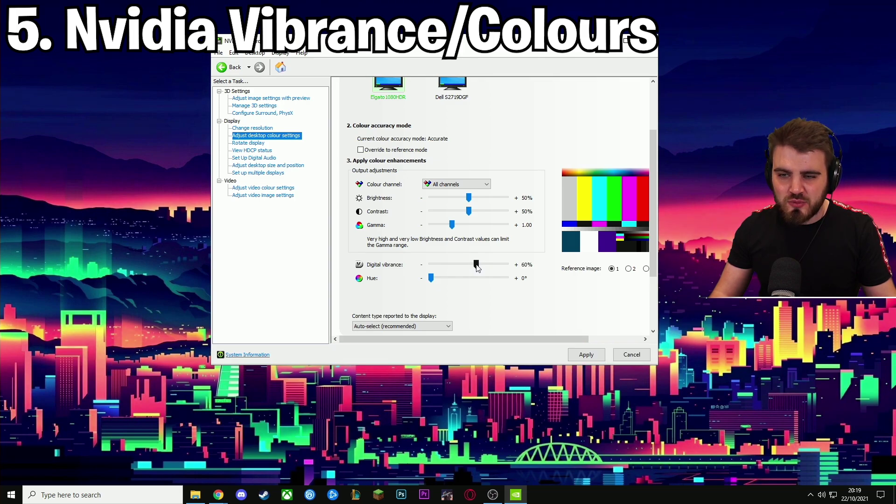
pyautogui.click(586, 354)
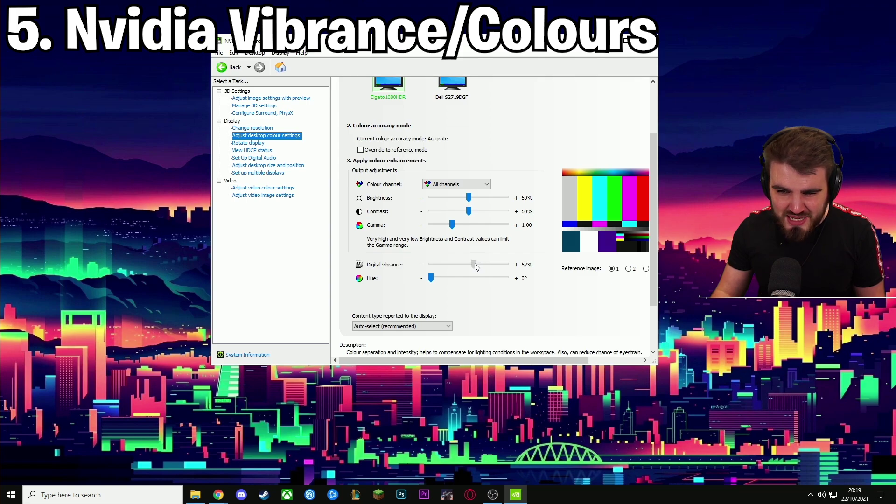
# Bring Digital vibrance back down to 50% and apply it.
pyautogui.moveTo(473, 262); pyautogui.dragTo(473, 263)
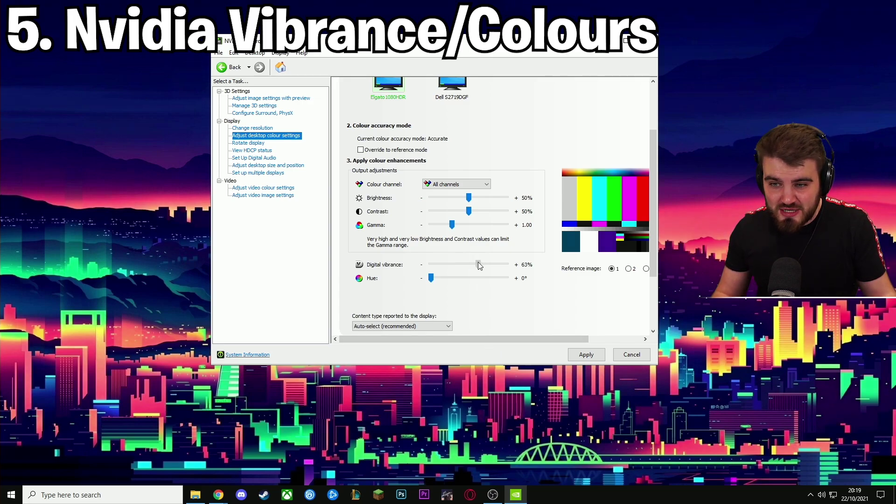
pyautogui.moveTo(477, 262); pyautogui.dragTo(469, 264)
pyautogui.click(592, 352)
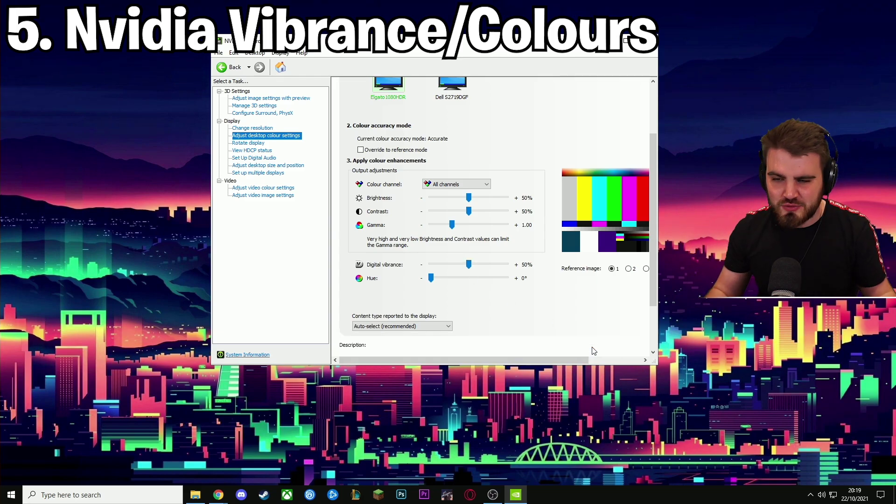
pyautogui.moveTo(491, 271)
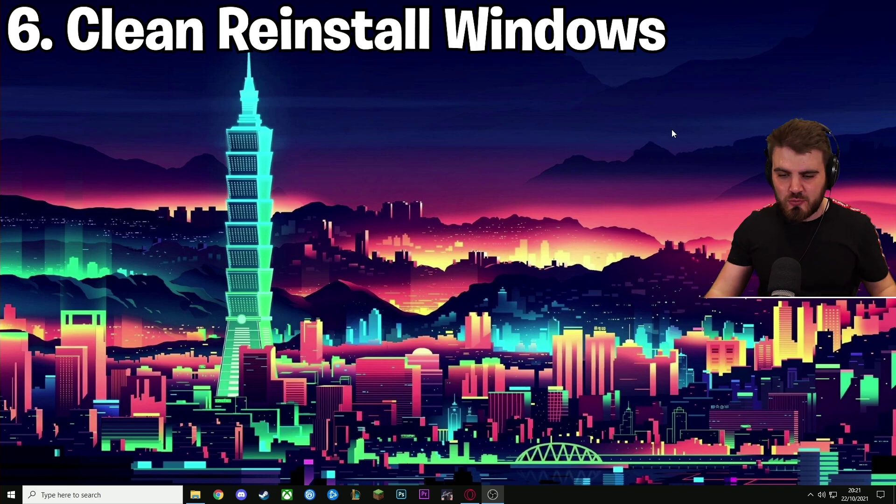
# Restore Opera GX on the Windows 10 clean-install page and scroll down through its notes.
pyautogui.click(471, 498)
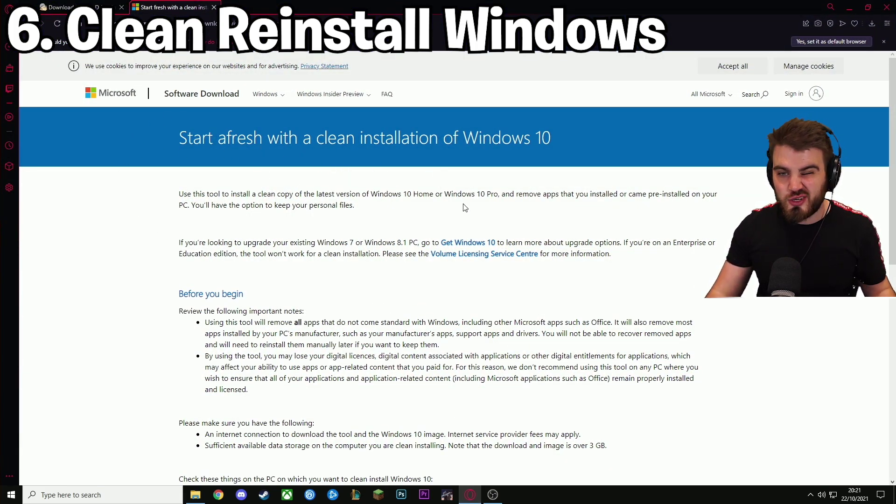
pyautogui.scroll(-3, 343, 244)
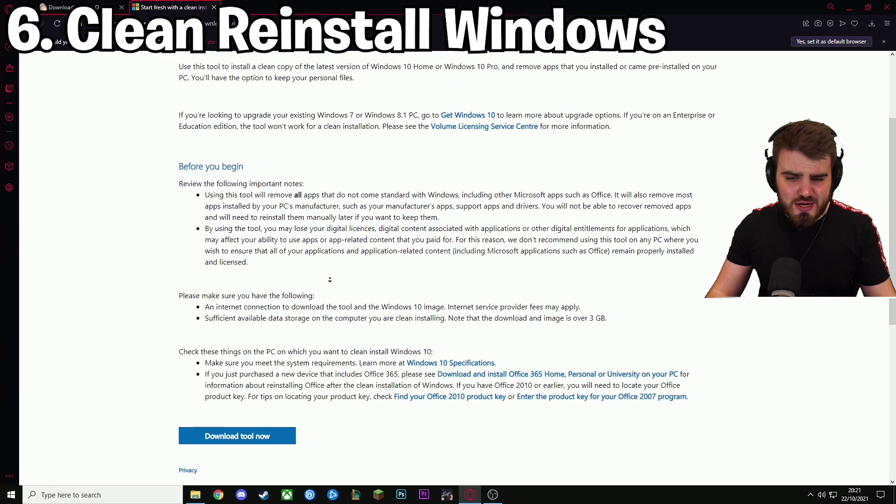